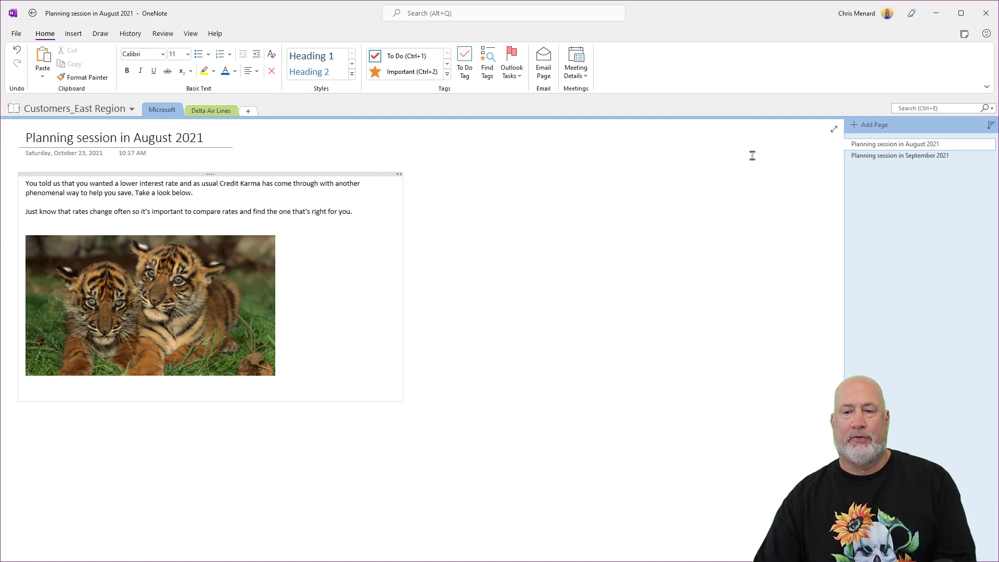
- On a new page, insert the meeting details for Budget meeting for Project 1 from today's meetings
key("alt+Tab")
key("alt+Tab")
key("alt+Tab")
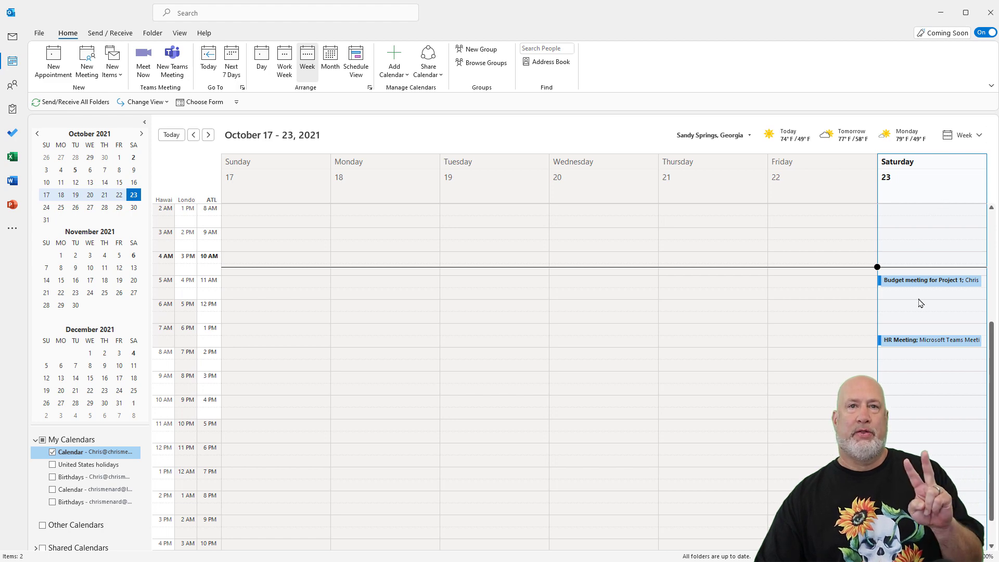
key("alt+Tab")
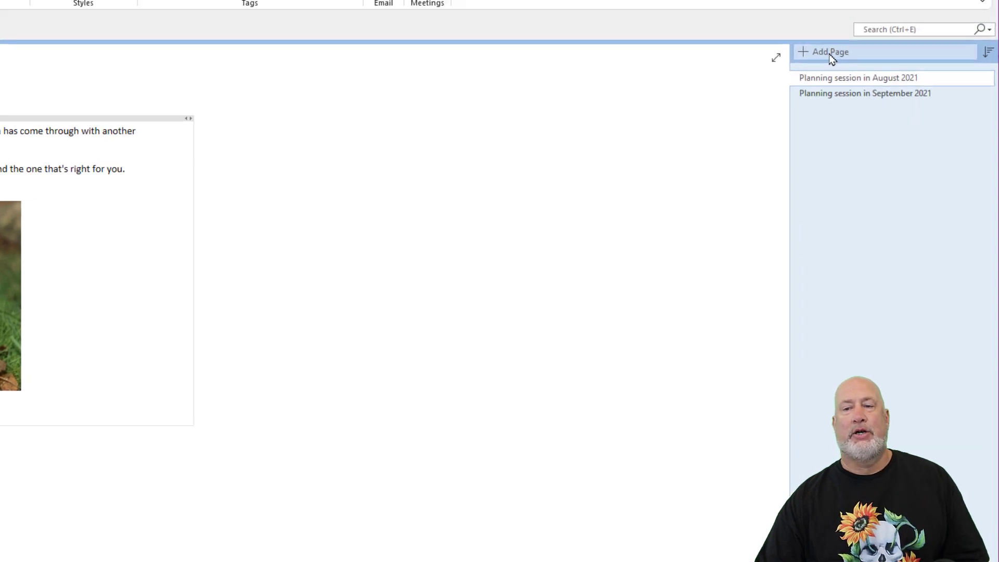
left_click(846, 12)
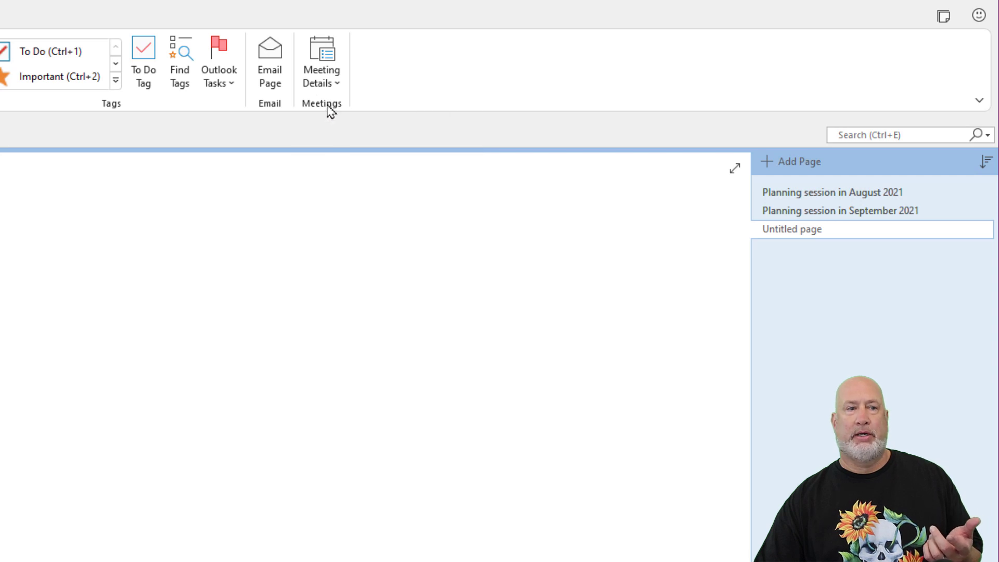
left_click(336, 87)
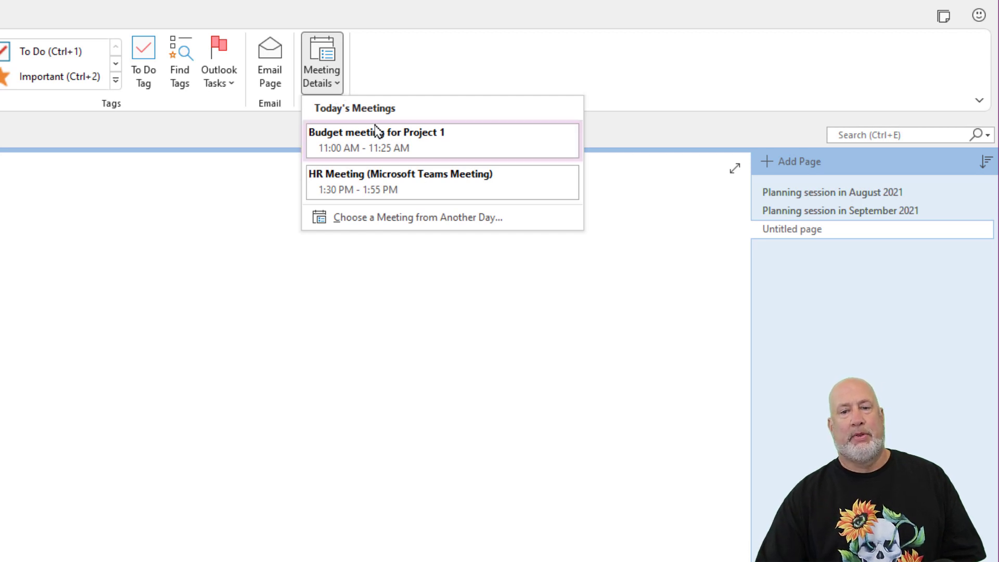
left_click(385, 139)
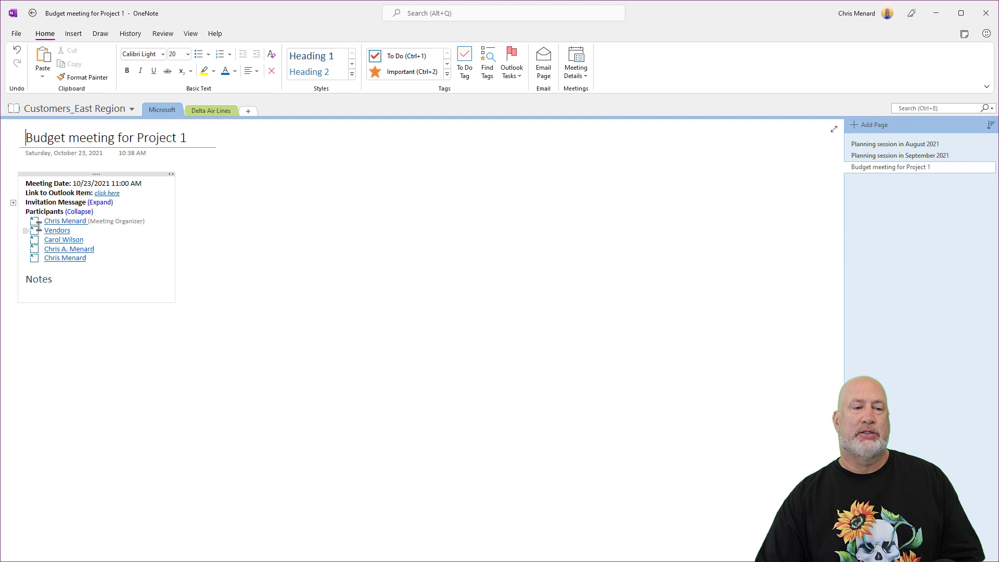
- Tick the third and fourth participants as attending, then type 'Sample test…' and 'ddsfdsafadsfads' under Notes
left_click(34, 250)
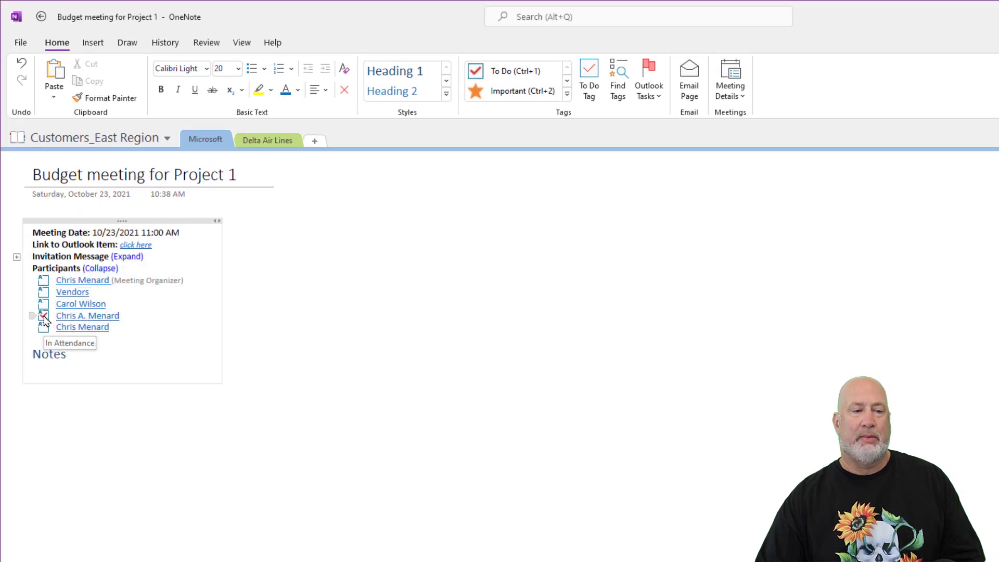
left_click(44, 304)
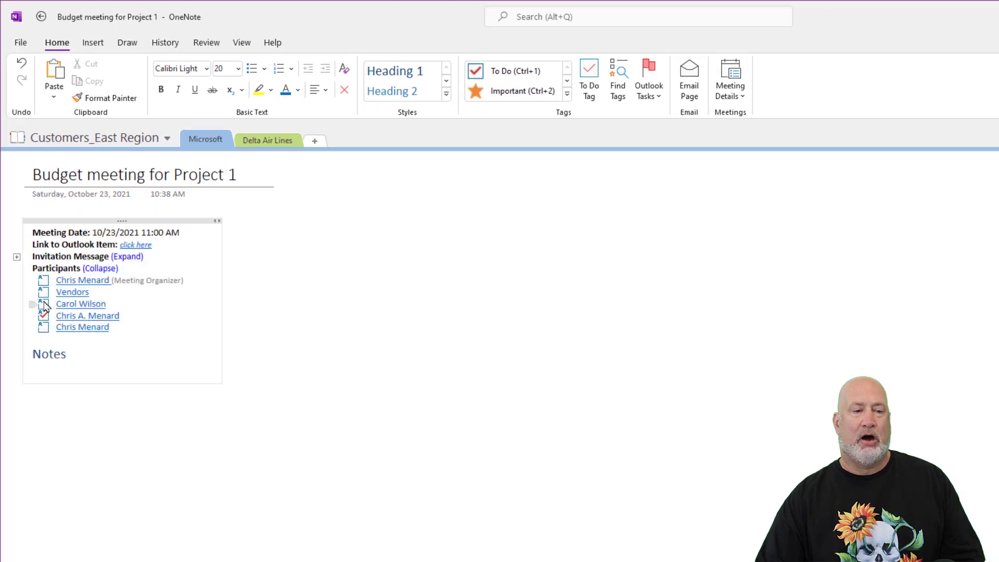
left_click(50, 385)
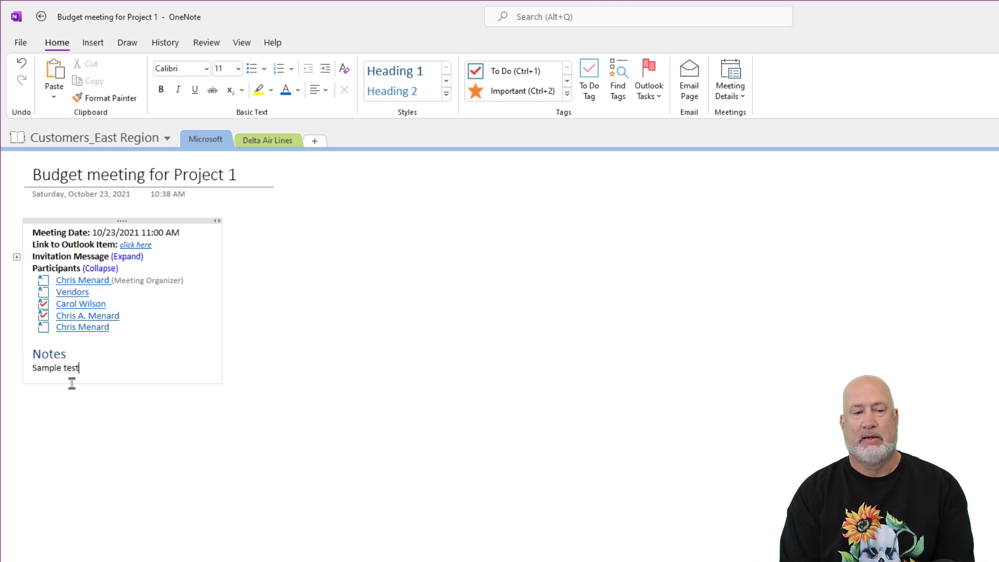
type("Sample test asdkl jfsa dkl; jsadlkjsdl kasd;jfsdaklfdsaf j")
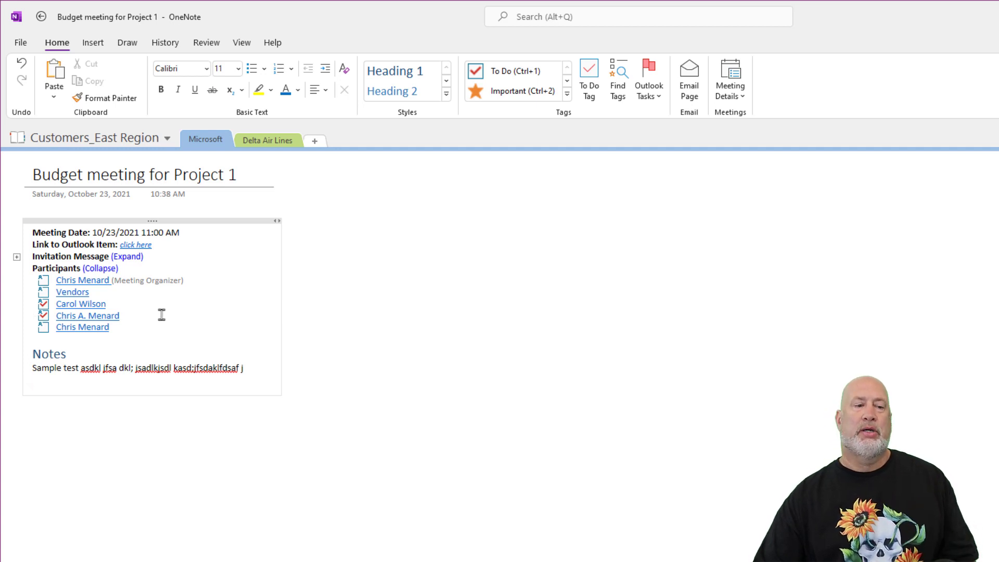
left_click(254, 367)
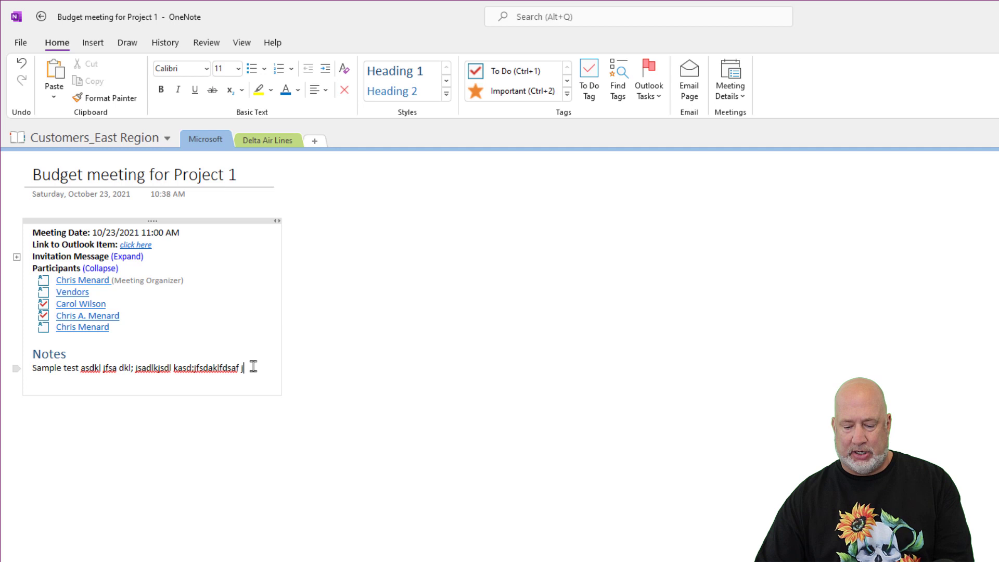
key("Return")
key("Return")
type("d")
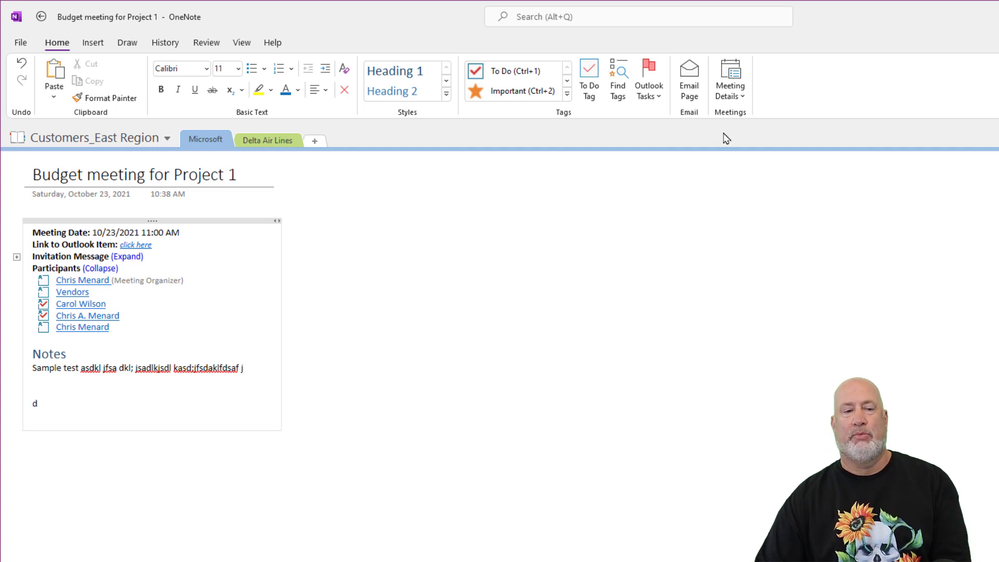
type("dsfdsafadsfads")
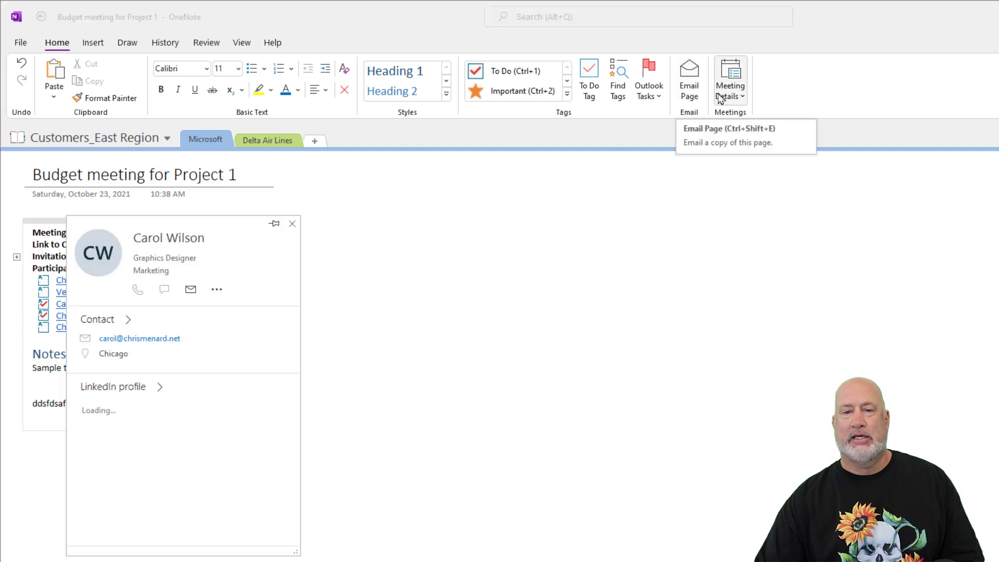
left_click(690, 89)
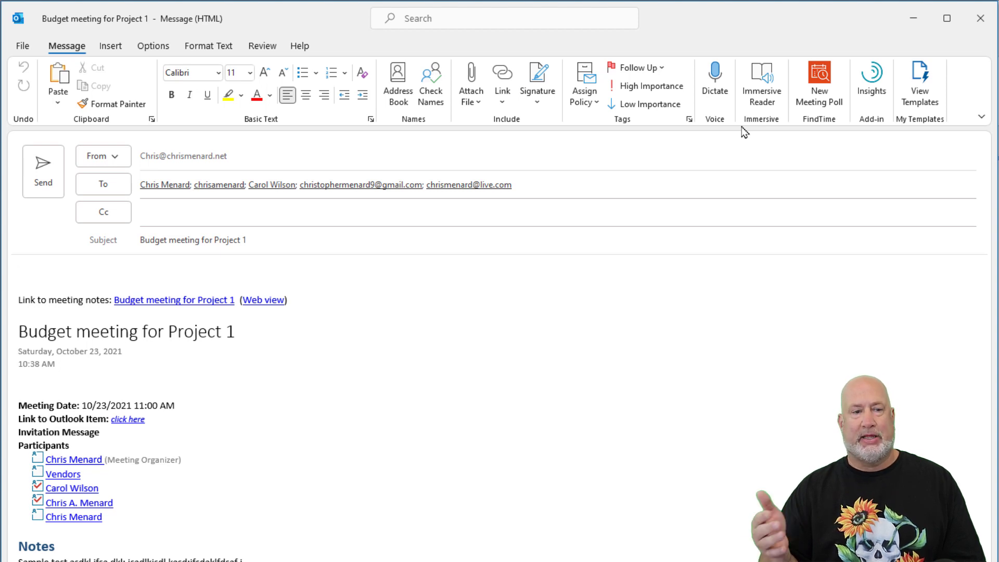
type("Wfsadl;ksladk;fsda")
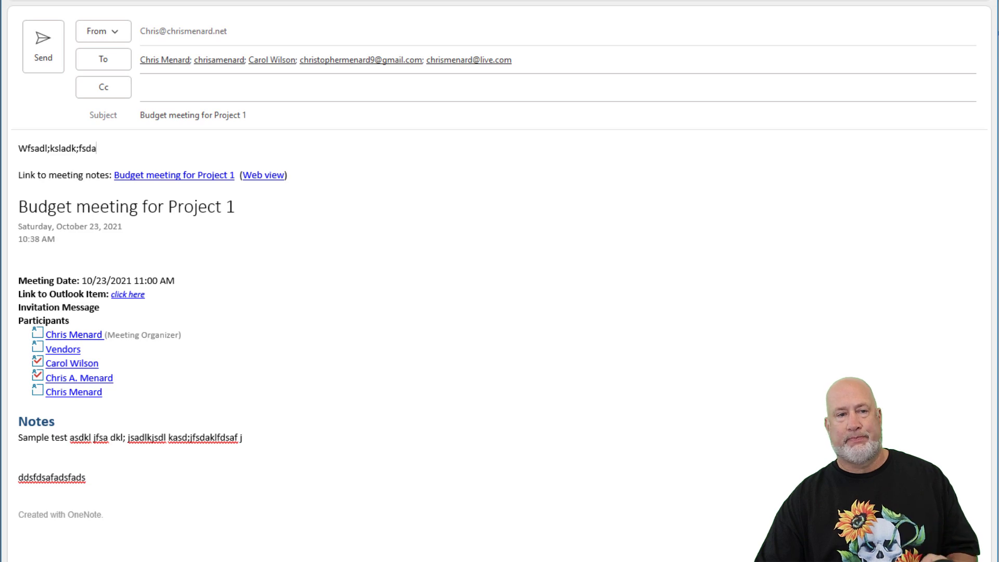
key("Escape")
left_click(602, 383)
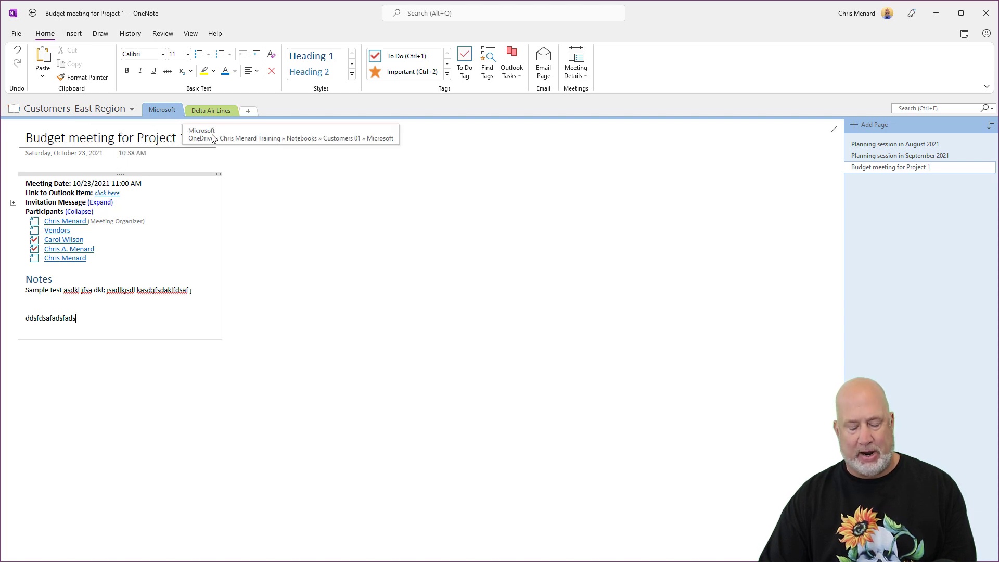
- From the Outlook inbox, send the Changes to Teams message to OneNote via its context menu
key("alt+Tab")
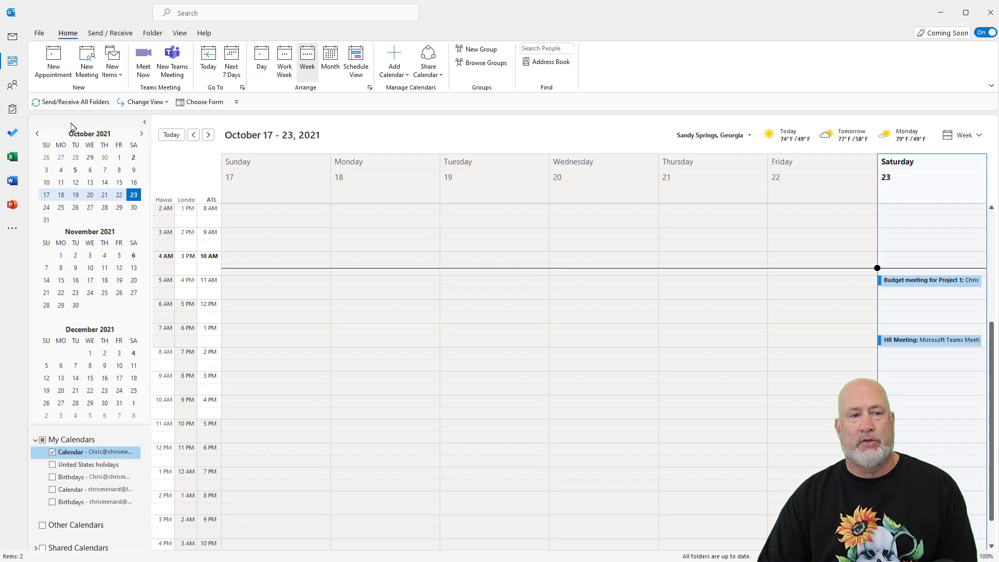
left_click(14, 46)
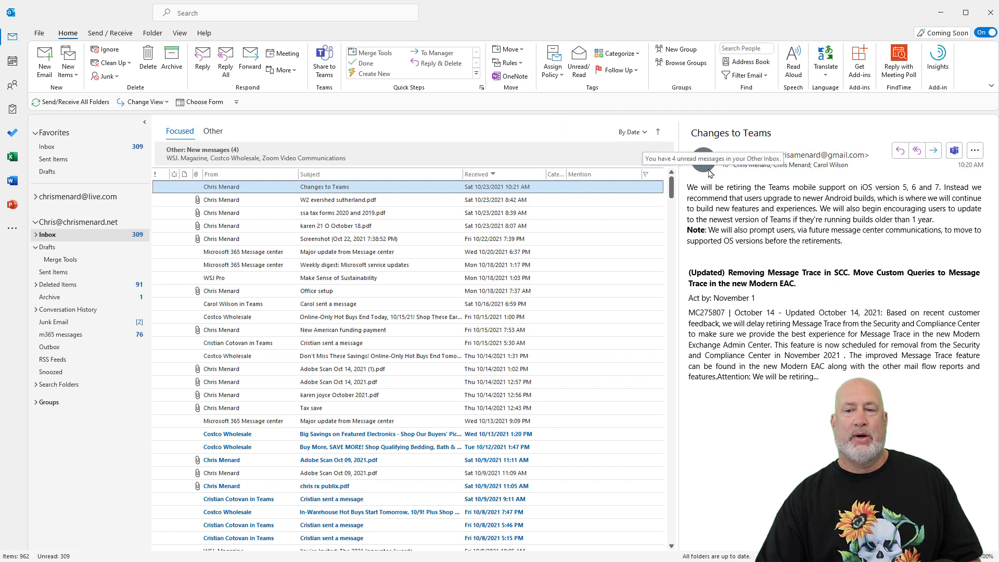
right_click(468, 188)
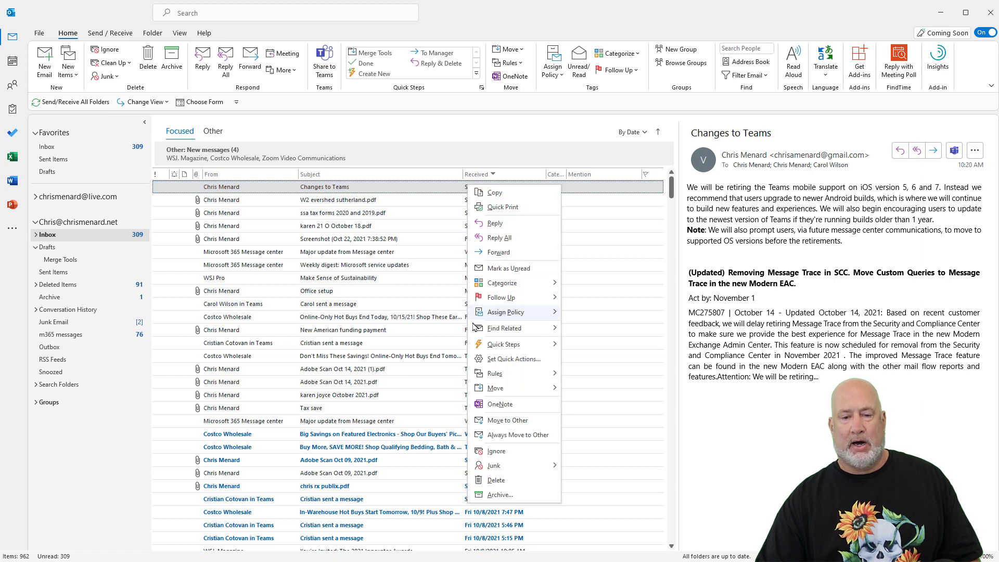
left_click(447, 187)
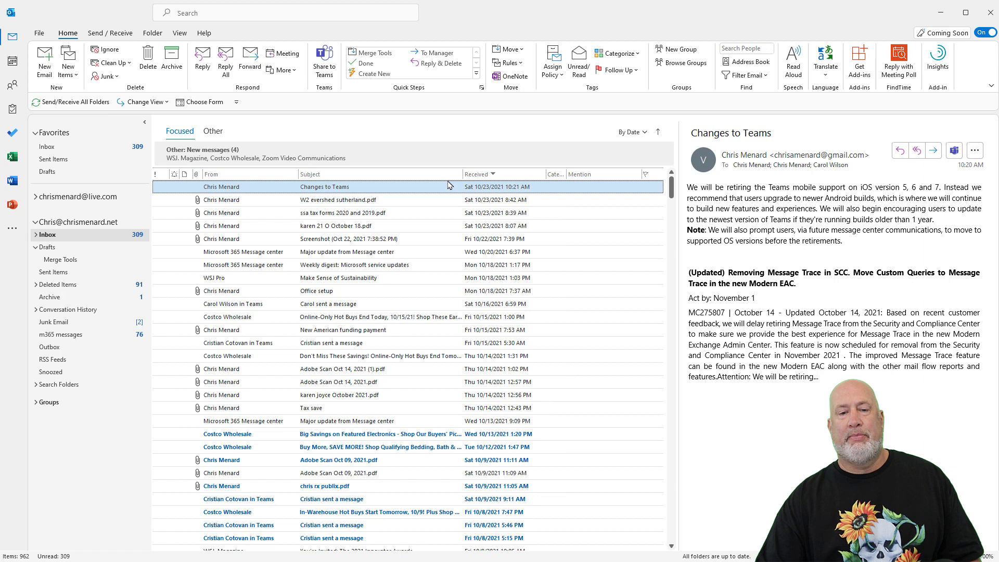
double_click(451, 187)
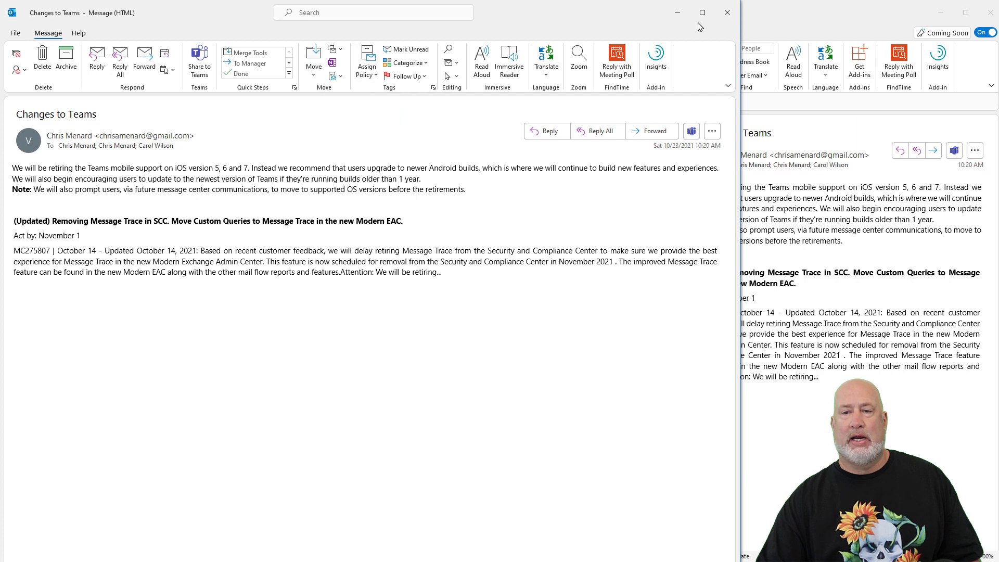
left_click(727, 13)
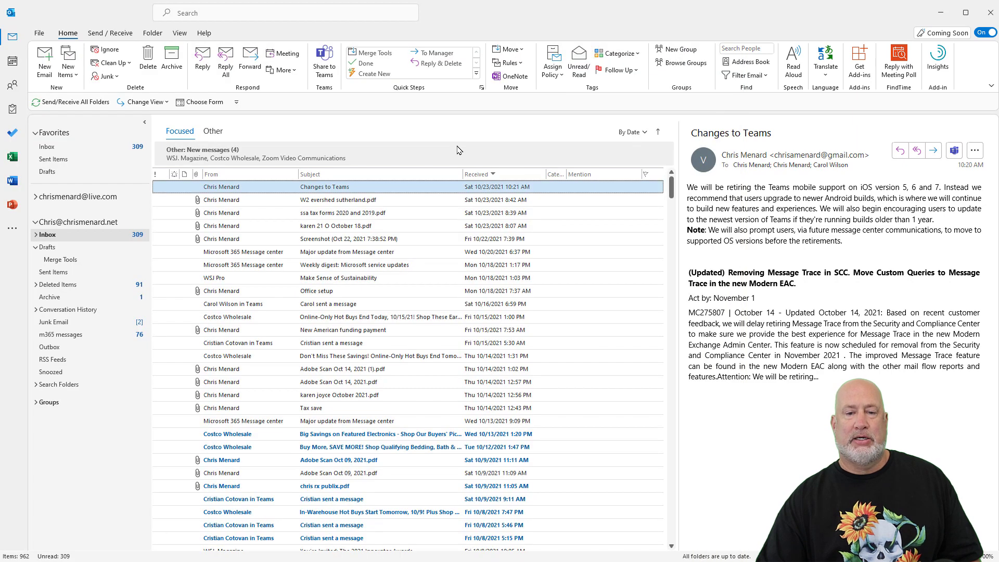
right_click(461, 192)
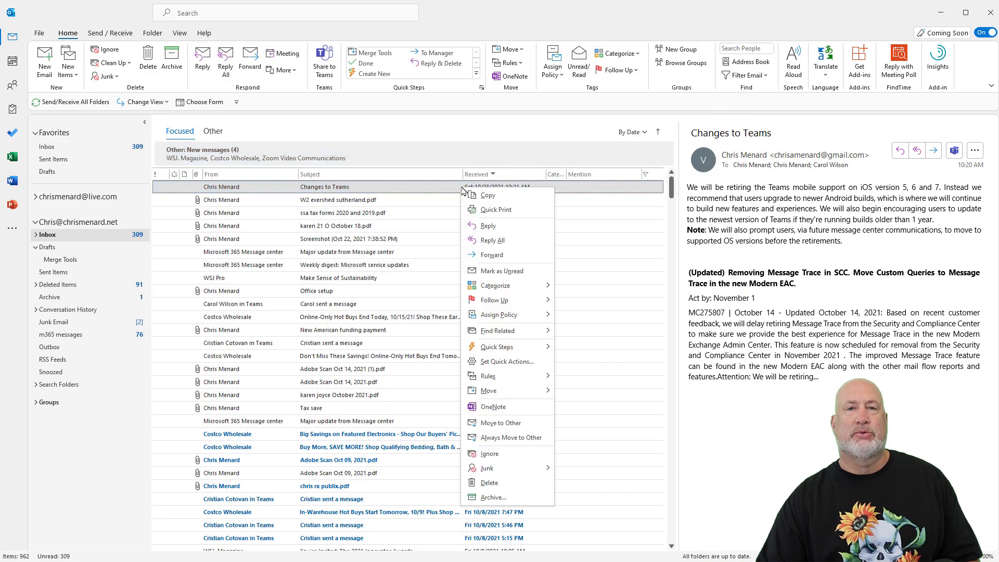
left_click(503, 411)
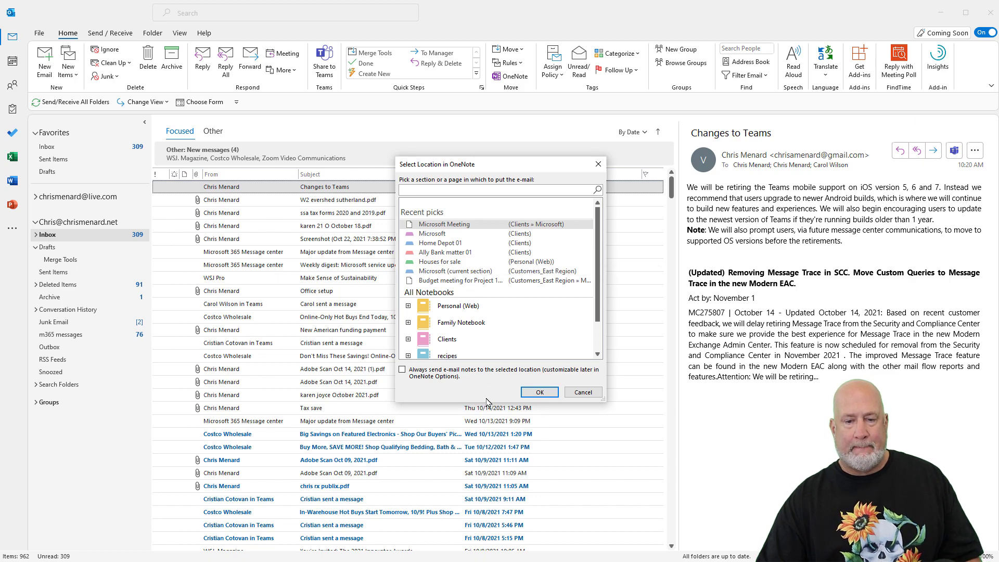
- Pick the Microsoft section of the Customers_East Region notebook as the email's destination
left_click_drag(490, 402, 489, 497)
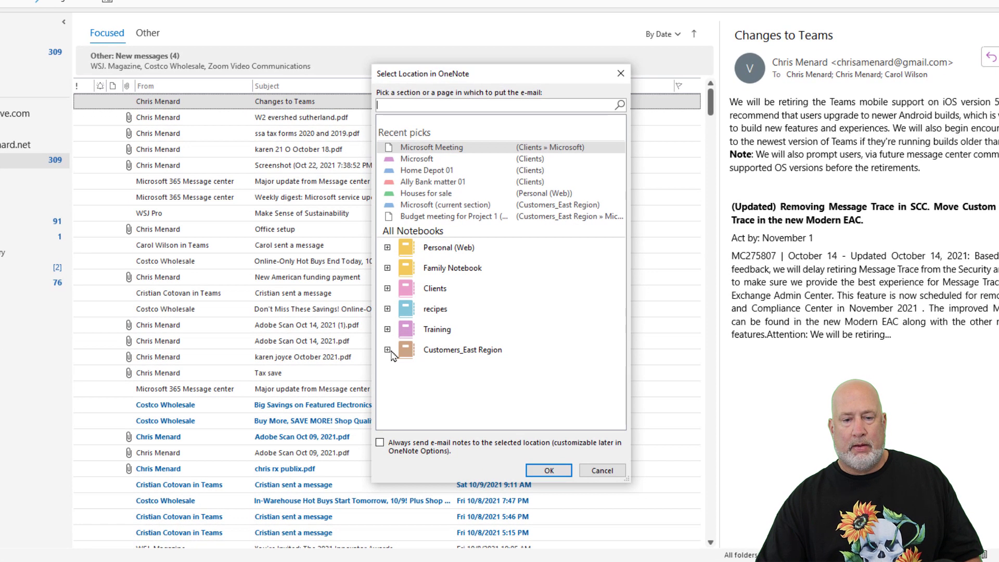
left_click(408, 389)
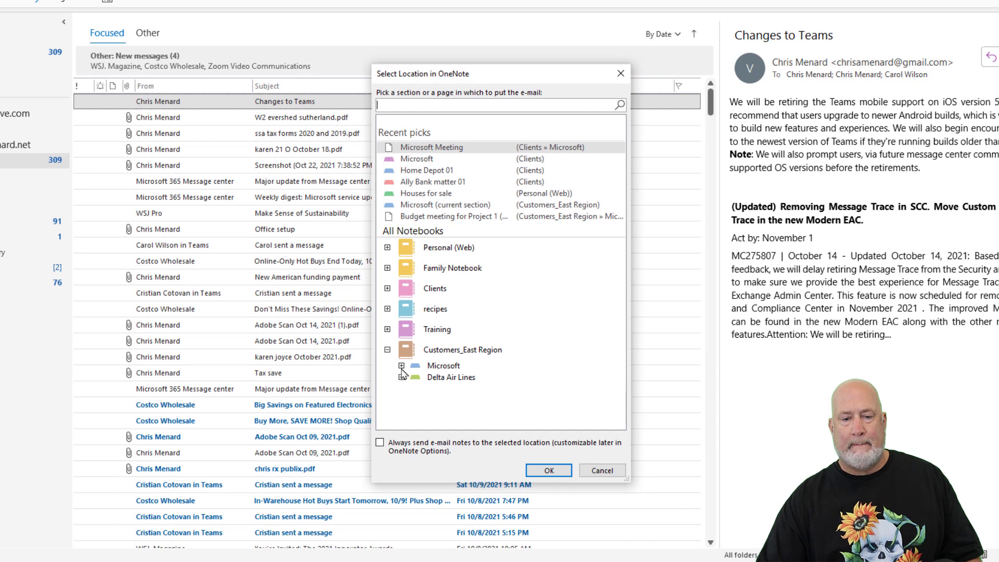
left_click(401, 366)
left_click(442, 370)
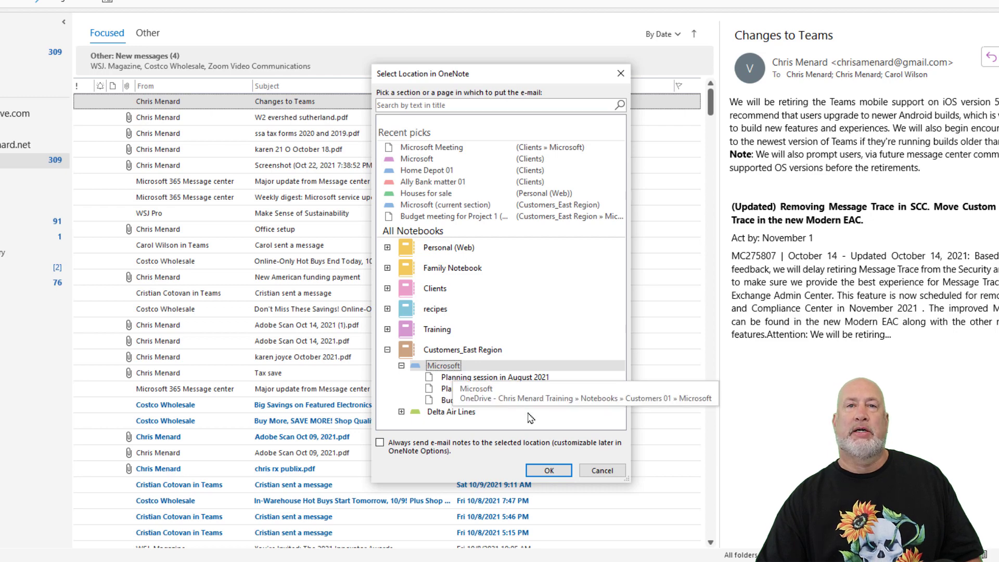
left_click(552, 471)
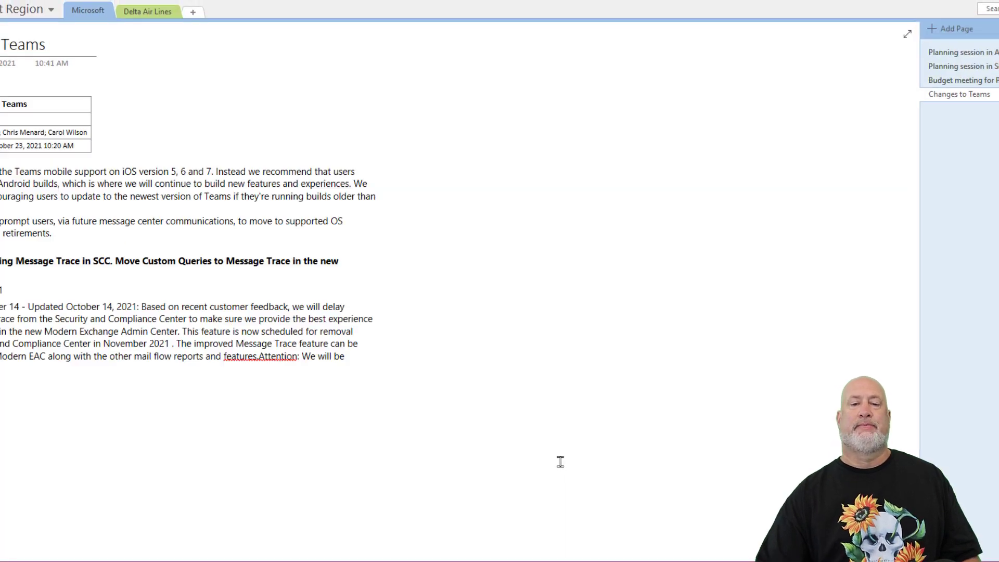